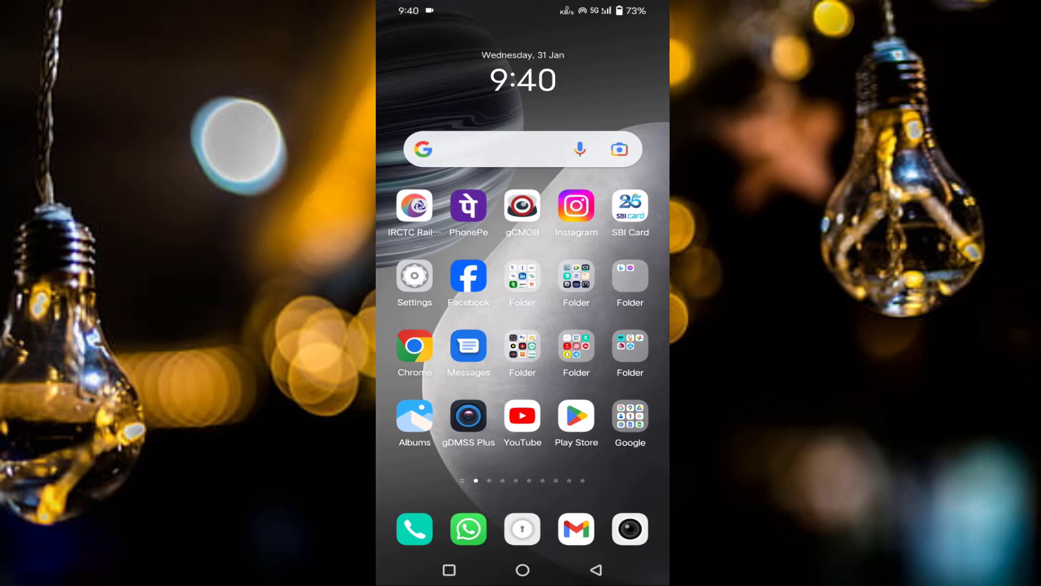
Search the Google Play Store for Facebook to check for an update, then return home.
click(576, 416)
click(496, 39)
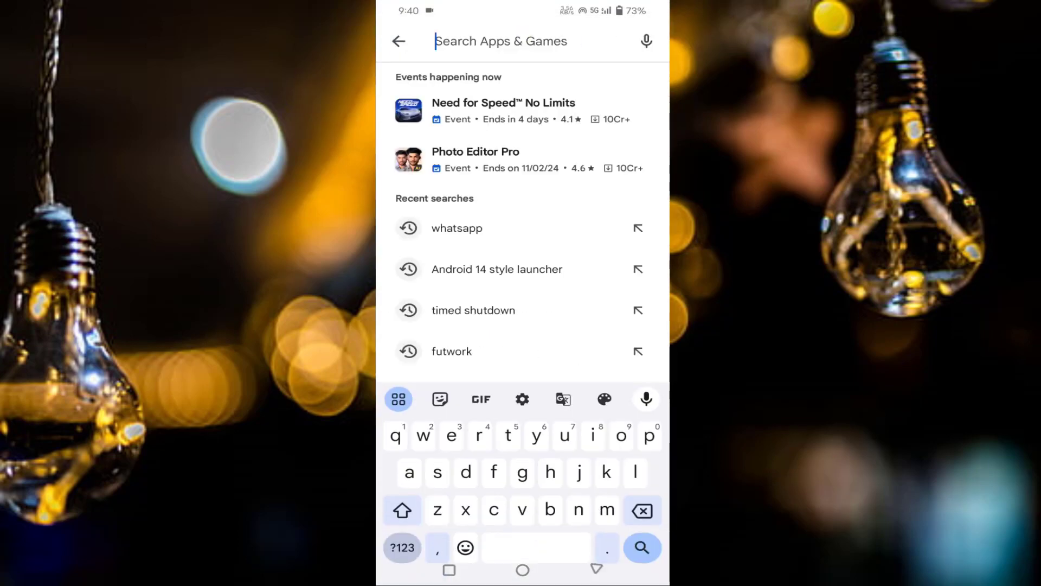
text(fa)
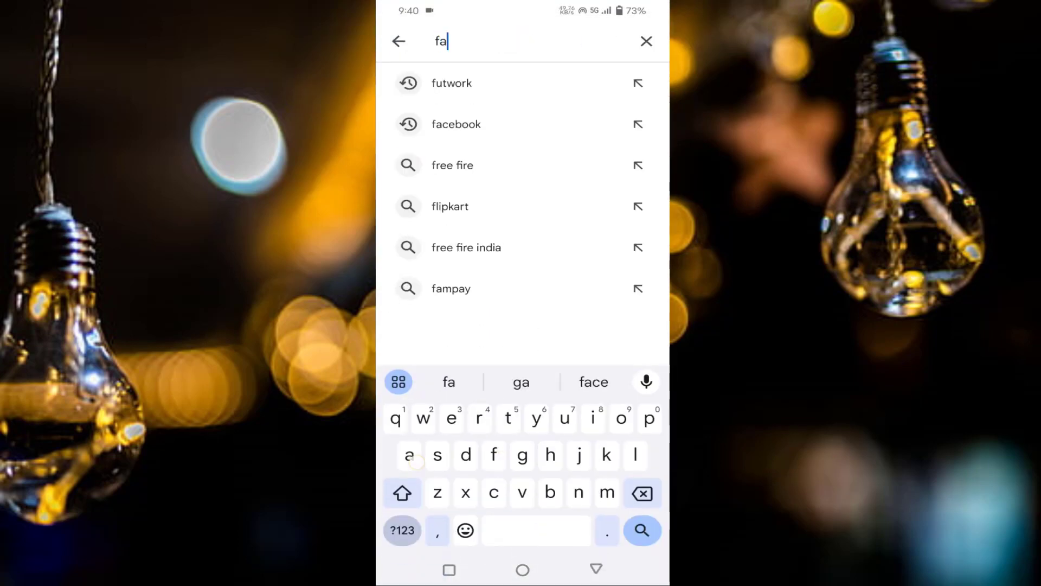
text(ce)
key(Escape)
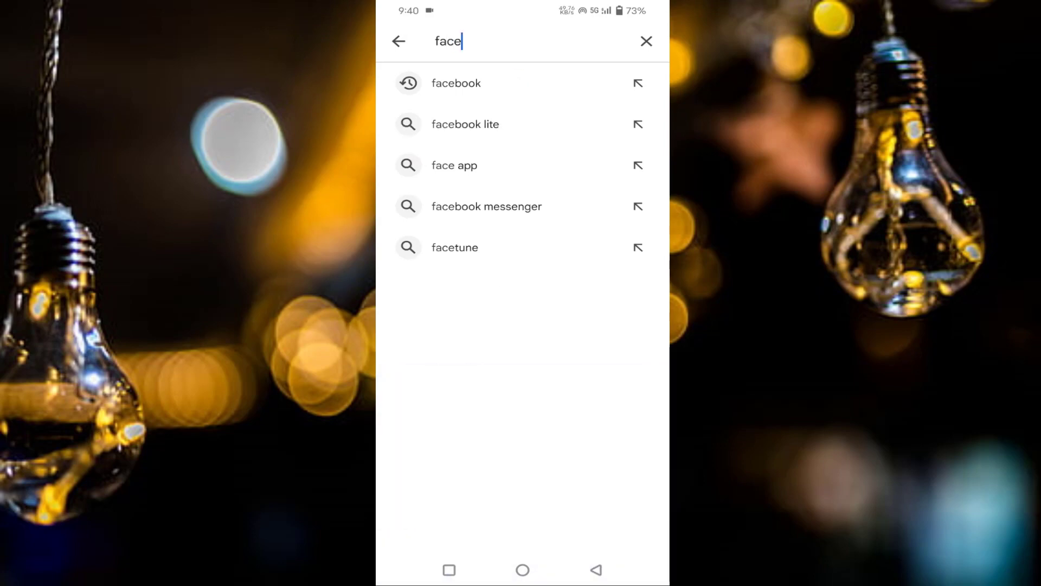
click(457, 83)
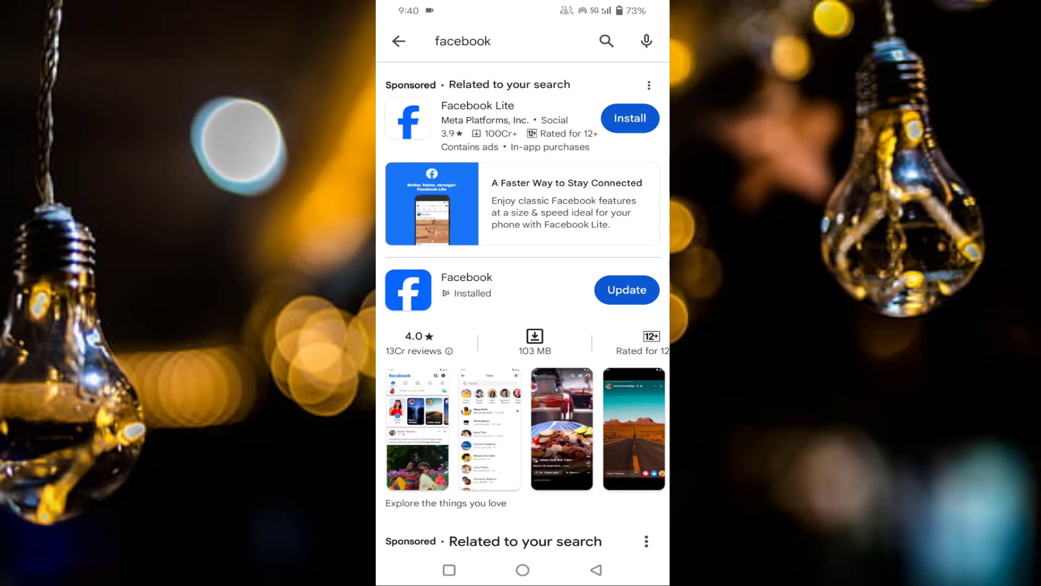
click(596, 569)
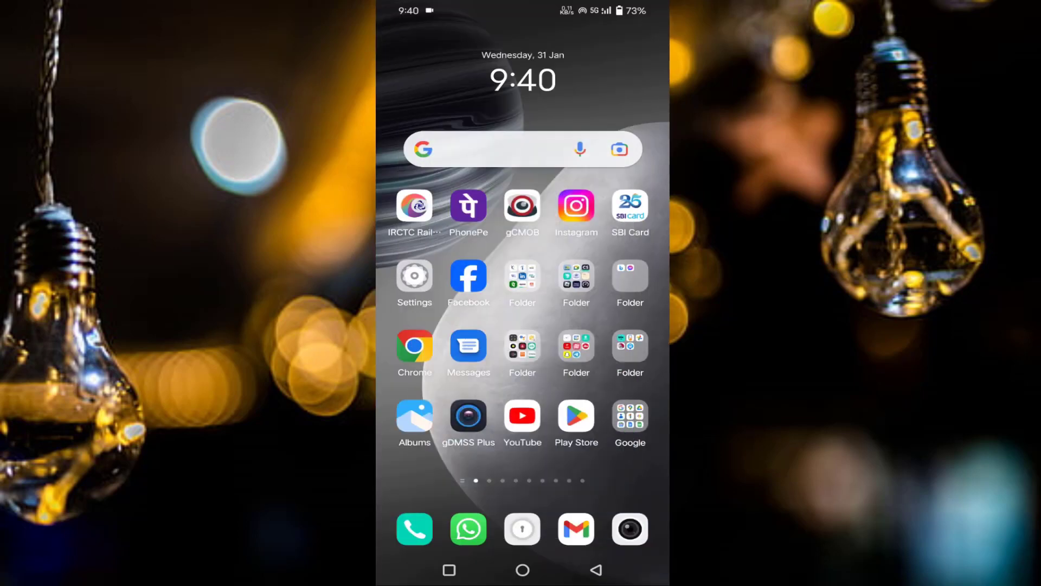
In Android Settings > Apps, find Facebook's app info and force-stop it.
click(414, 277)
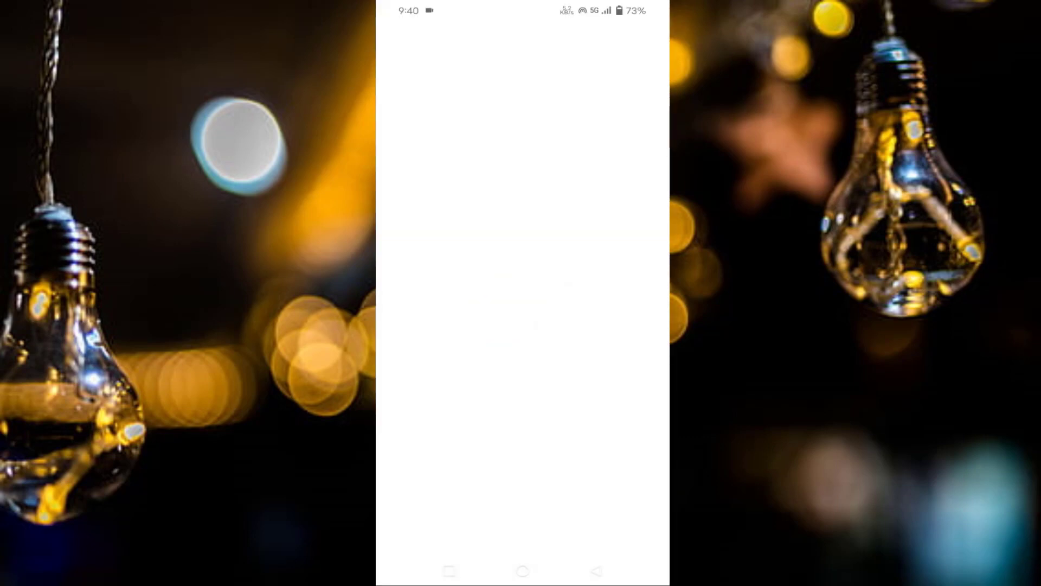
scroll(523, 326, down, 3)
scroll(523, 325, down, 3)
scroll(522, 326, down, 2)
click(574, 319)
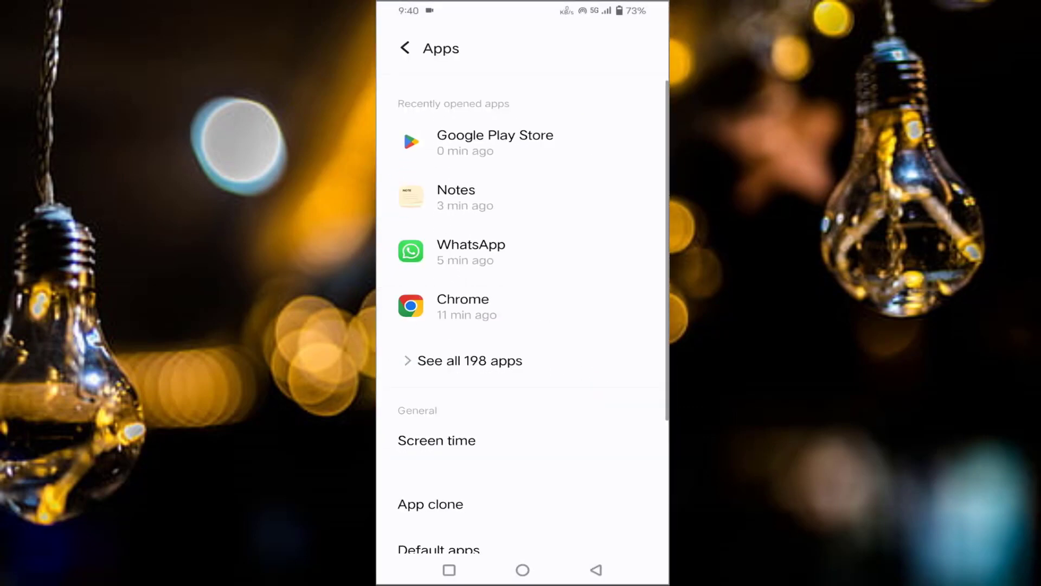
click(470, 361)
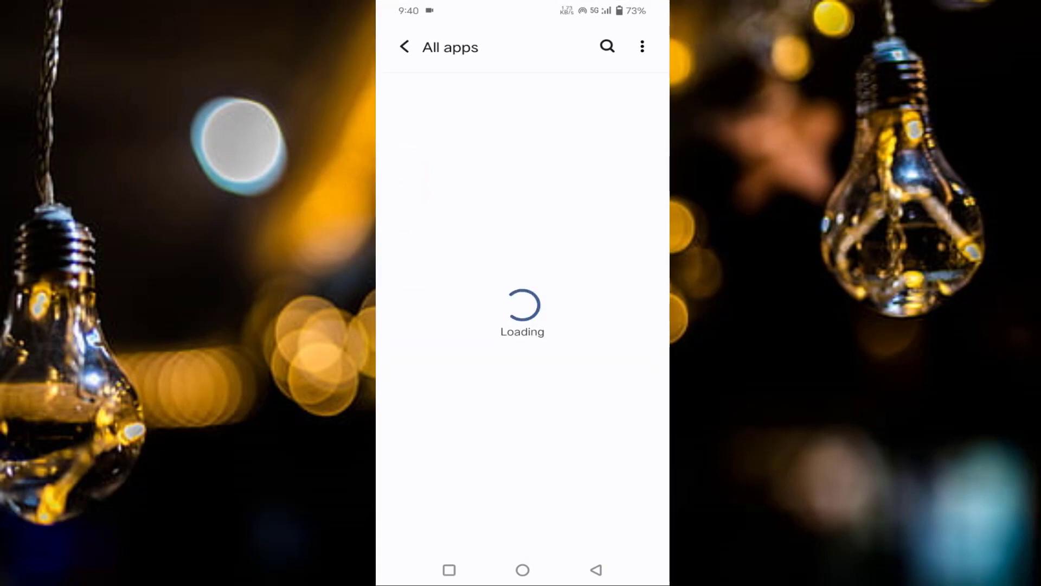
click(607, 47)
text(f)
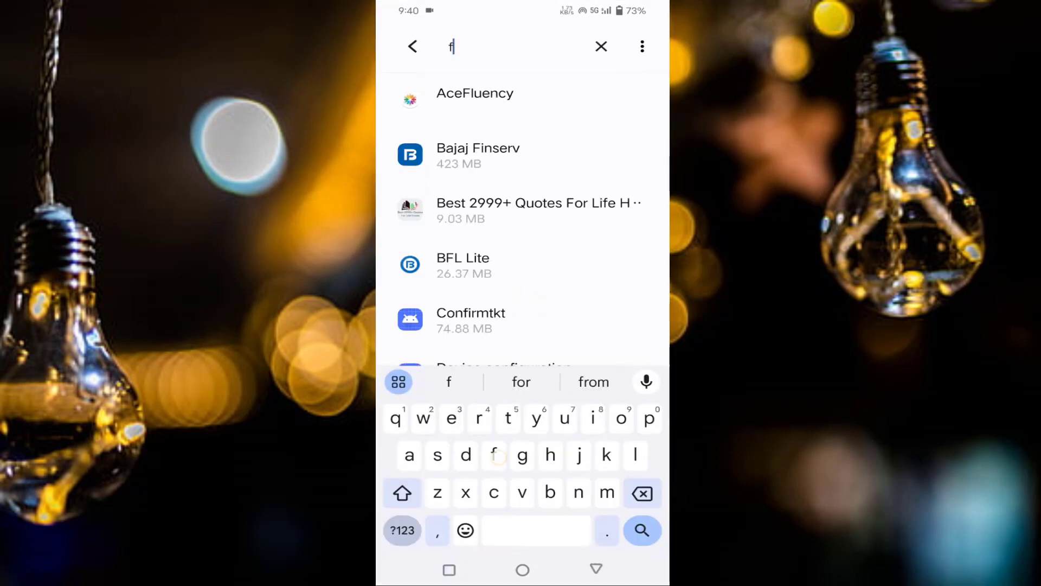
text(ace)
click(470, 99)
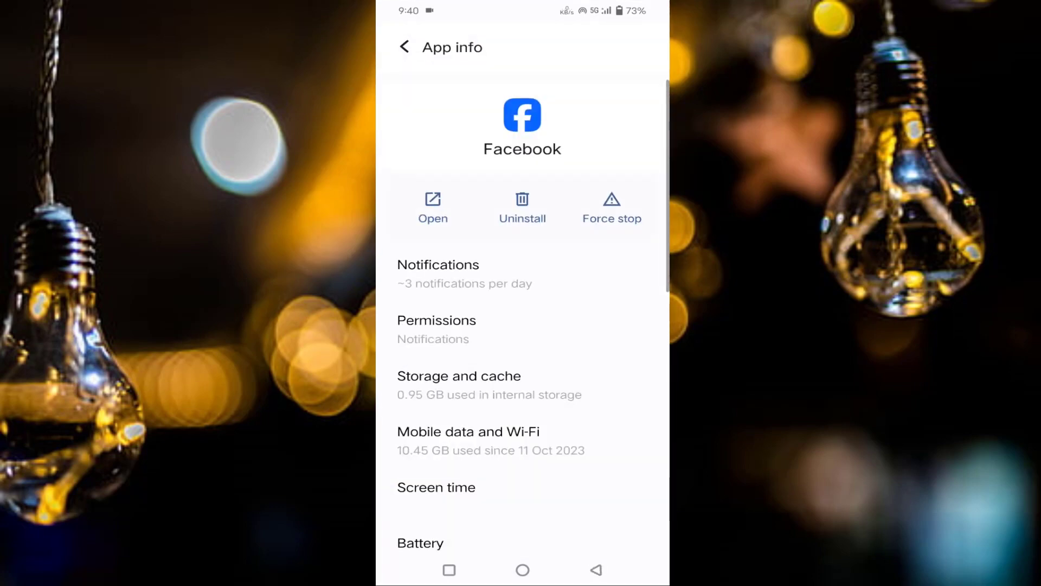
click(612, 208)
click(618, 342)
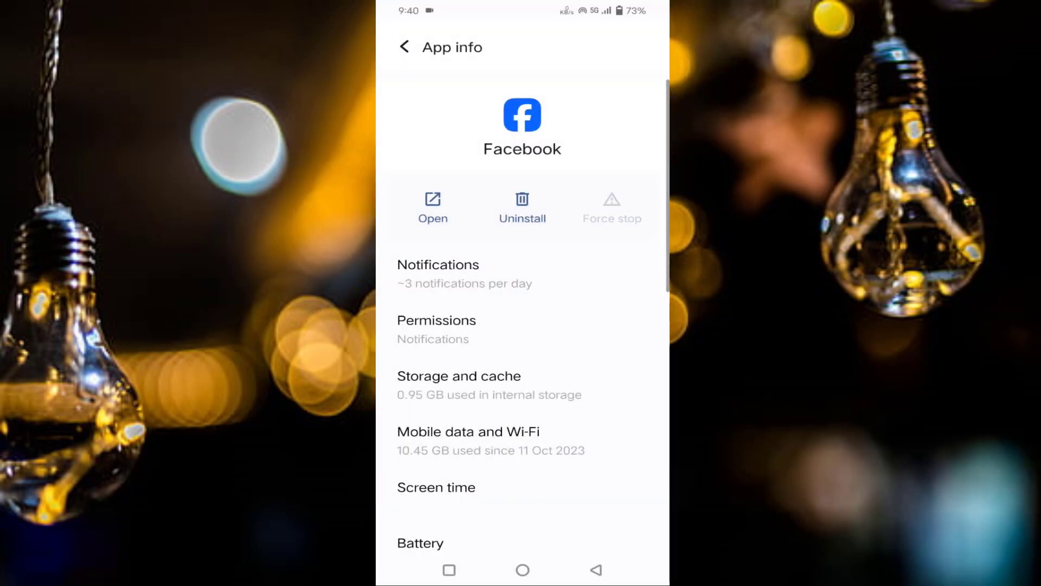
Clear Facebook's cache under Storage and cache, then back out of Settings to the home screen.
click(488, 384)
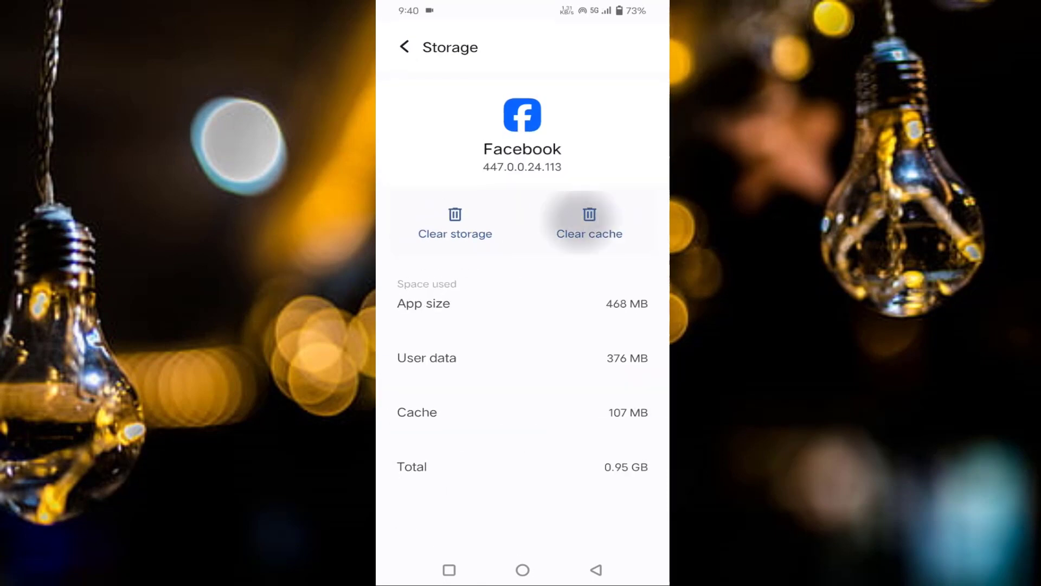
click(590, 224)
click(596, 570)
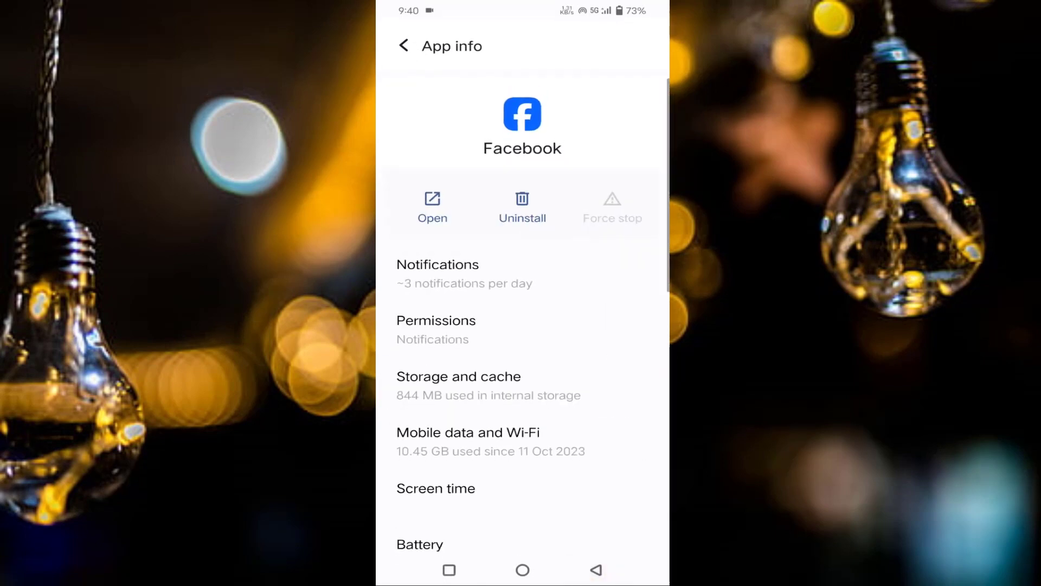
click(597, 569)
click(596, 569)
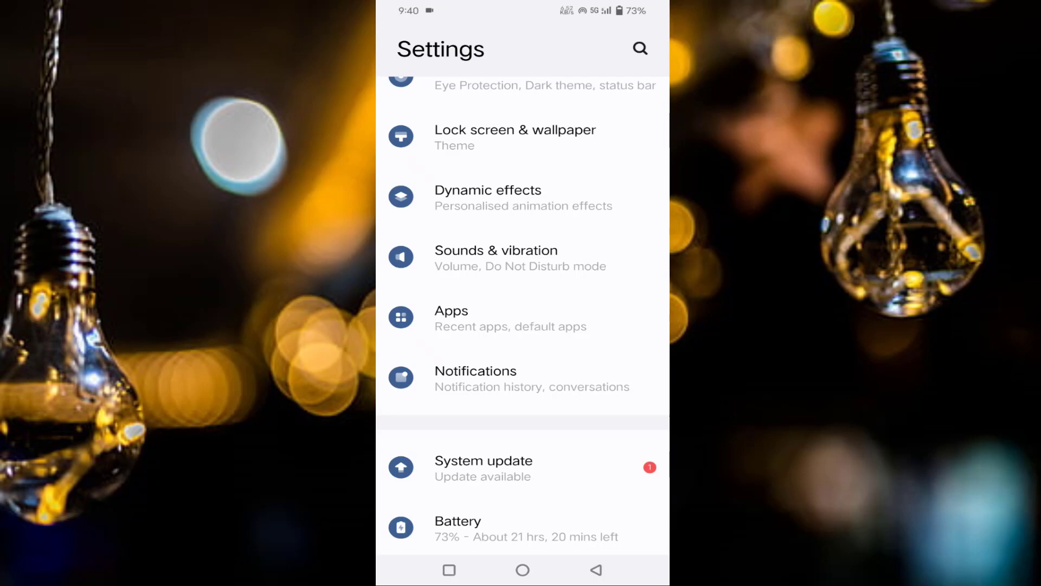
click(596, 570)
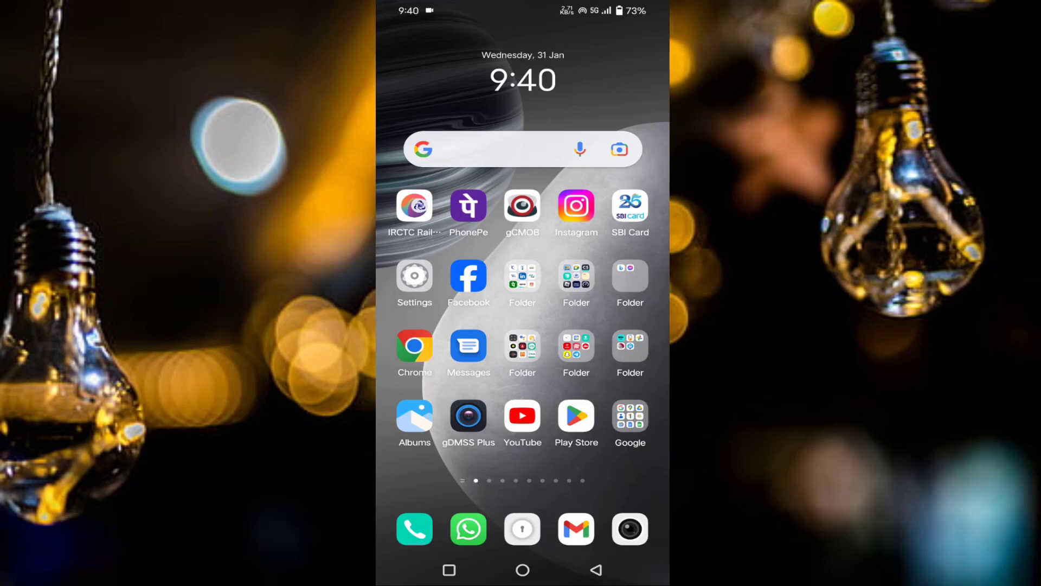
In Facebook's Settings & privacy > Navigation bar, view Customize the bar and screenshot the shortcut list.
click(468, 277)
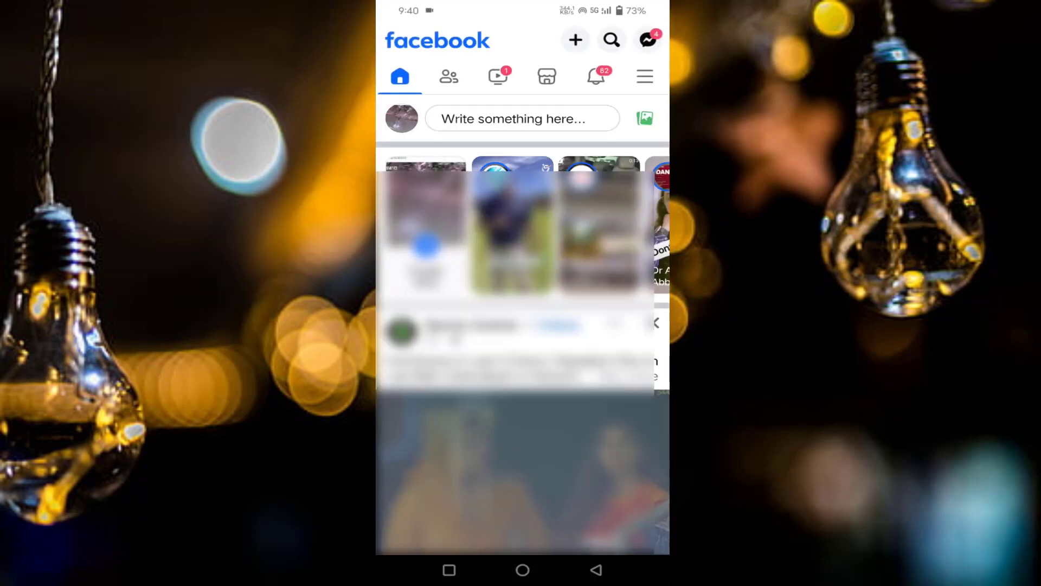
click(645, 77)
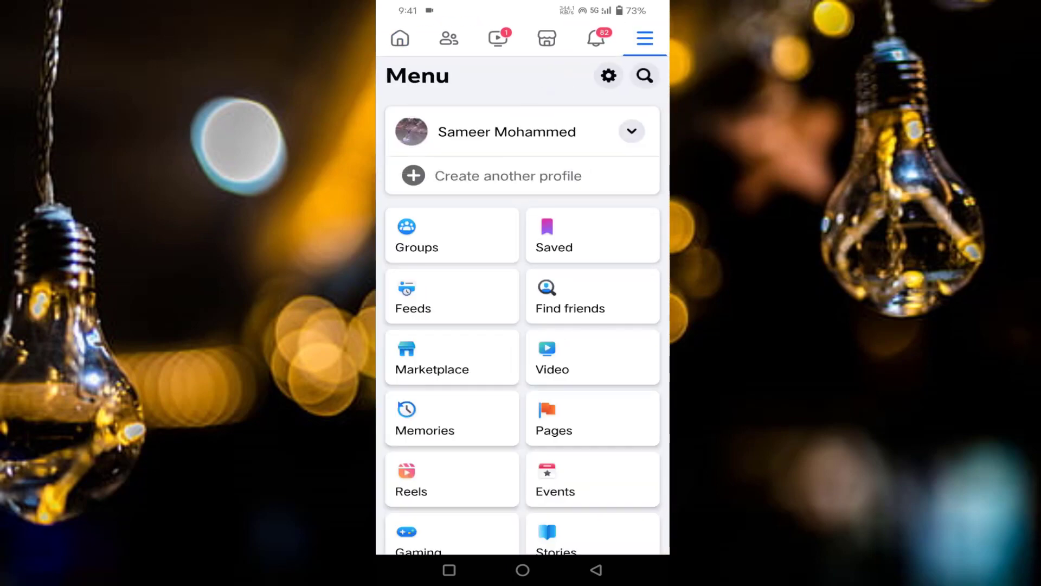
click(608, 75)
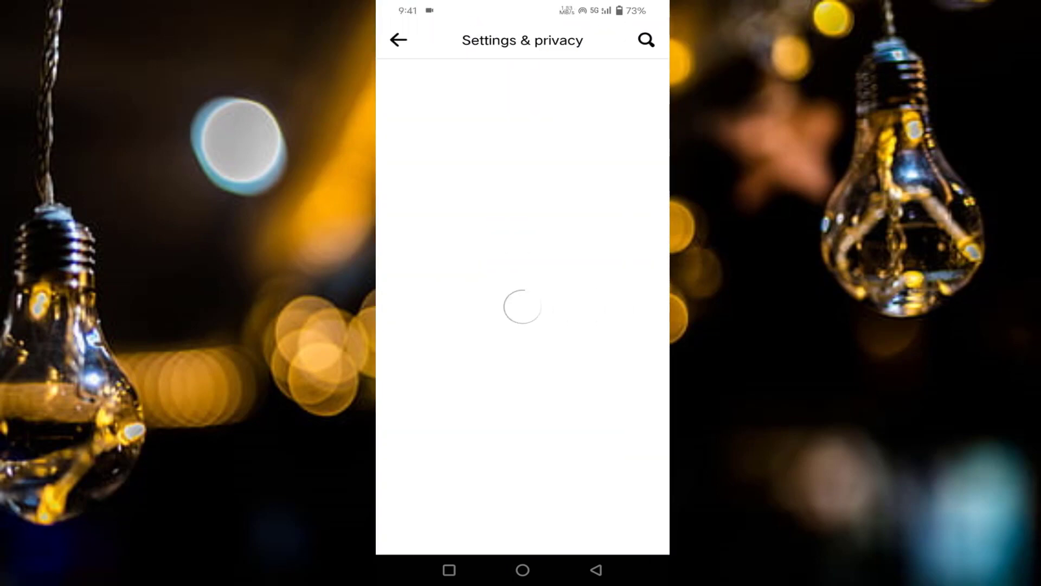
scroll(522, 306, down, 3)
scroll(523, 326, down, 3)
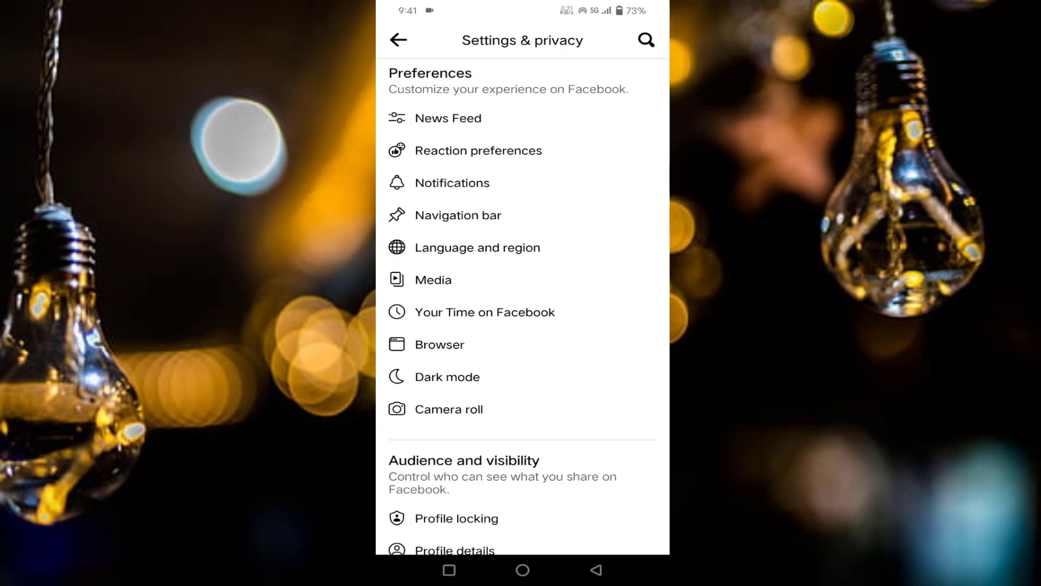
click(458, 215)
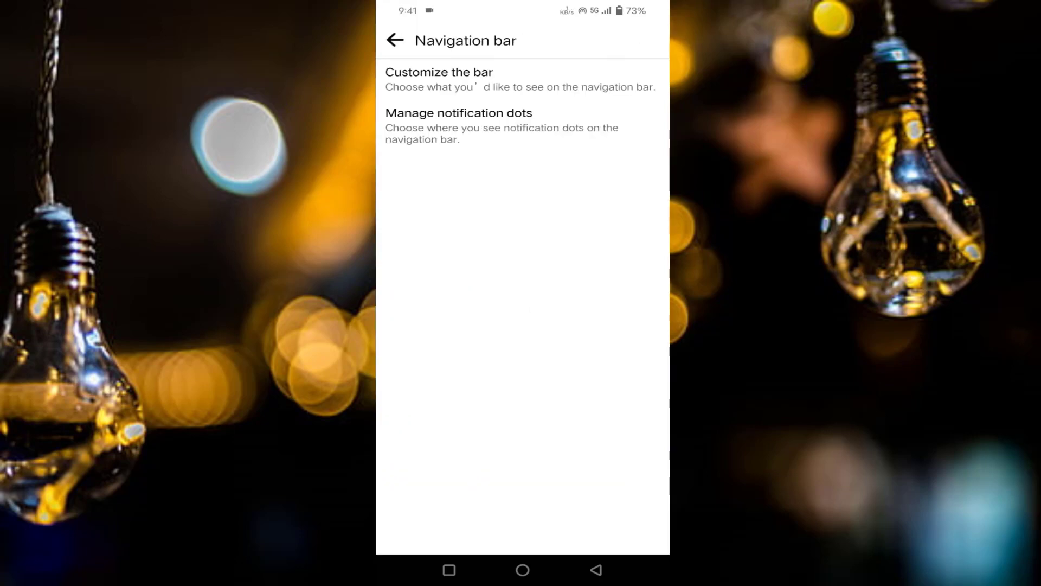
click(520, 79)
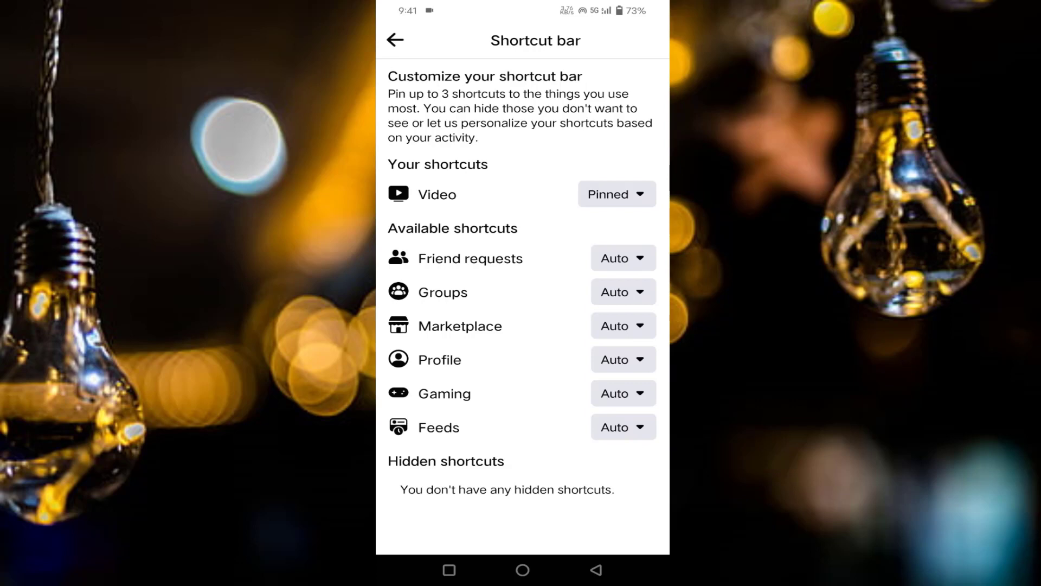
key(Print)
Back out to the Facebook menu and start Report a problem under Help & support.
click(596, 570)
click(596, 569)
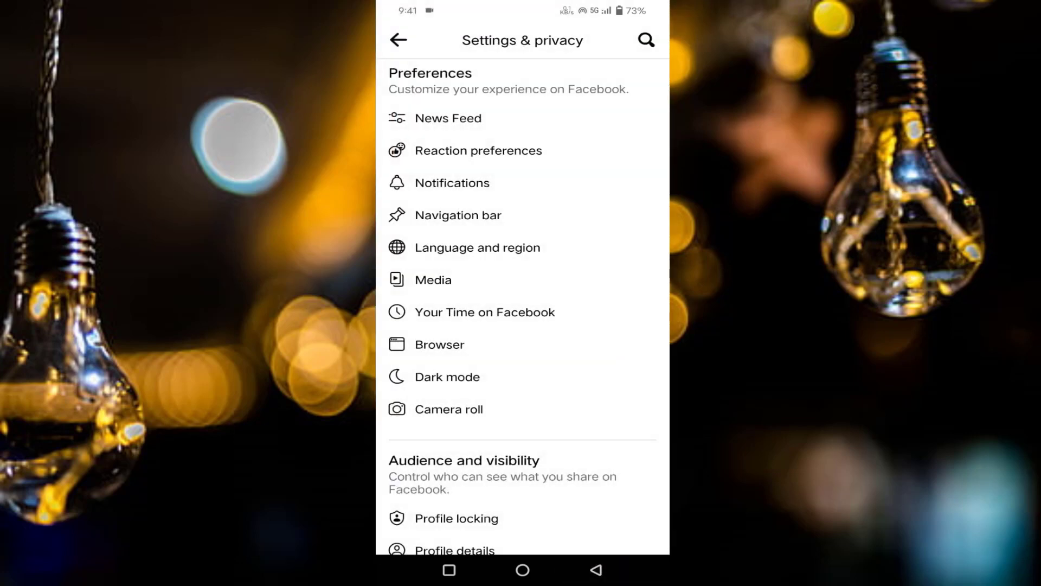
scroll(522, 326, down, 1)
scroll(523, 325, down, 3)
scroll(522, 326, down, 2)
scroll(429, 379, down, 1)
scroll(523, 326, down, 2)
scroll(522, 326, down, 5)
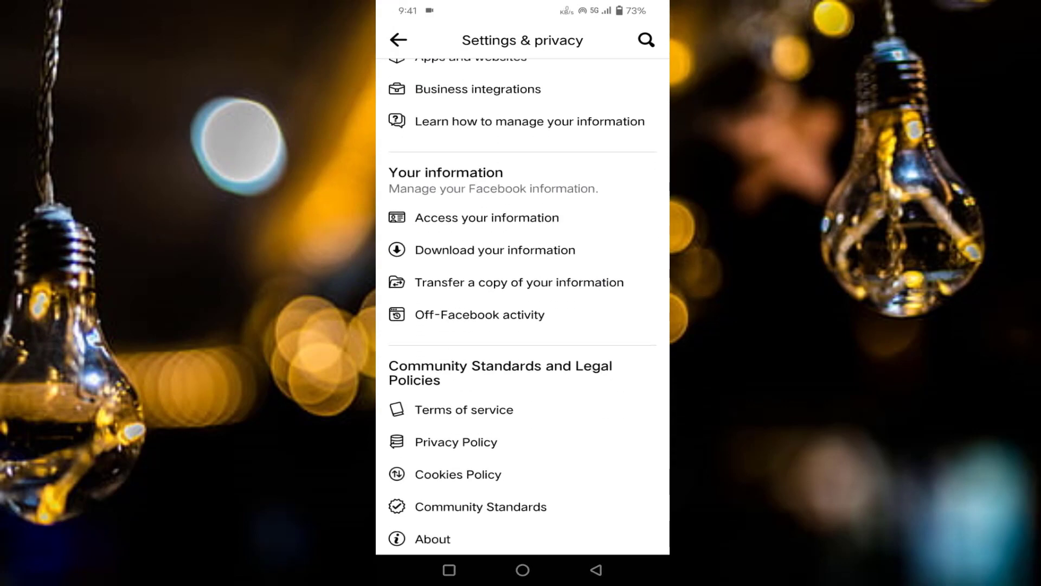
click(596, 569)
scroll(452, 419, down, 3)
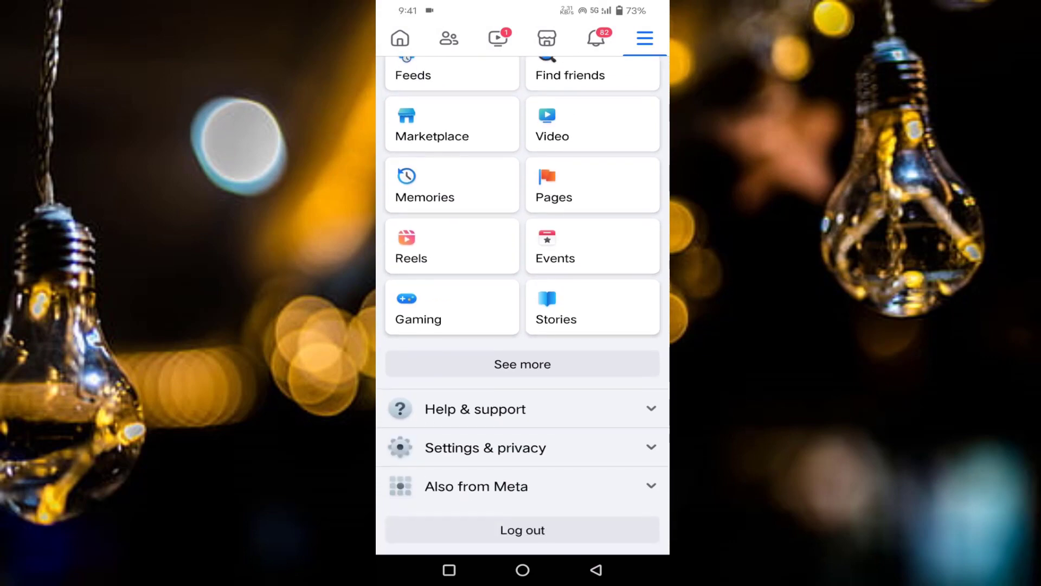
click(475, 408)
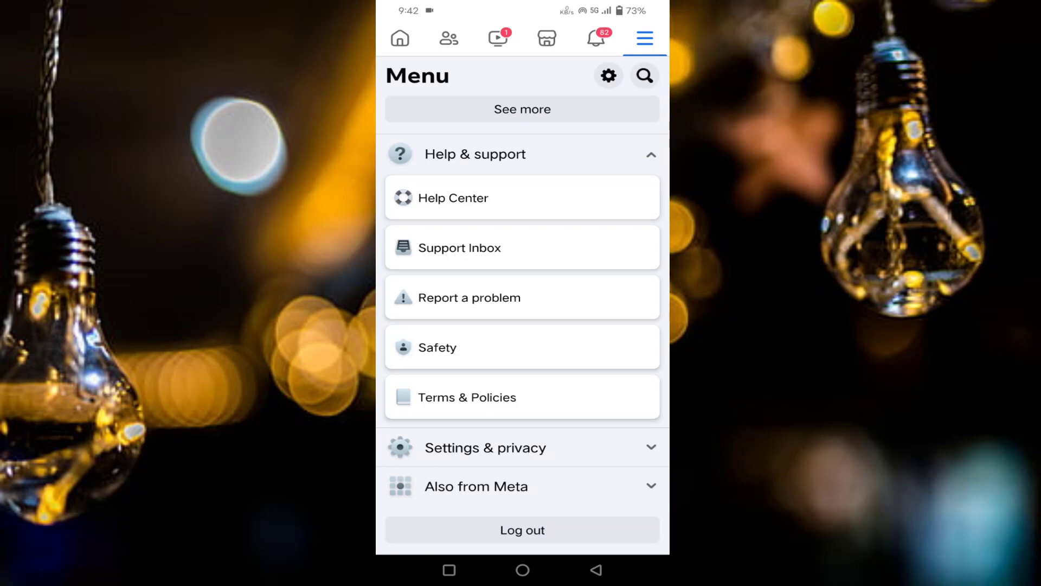
click(470, 297)
click(523, 394)
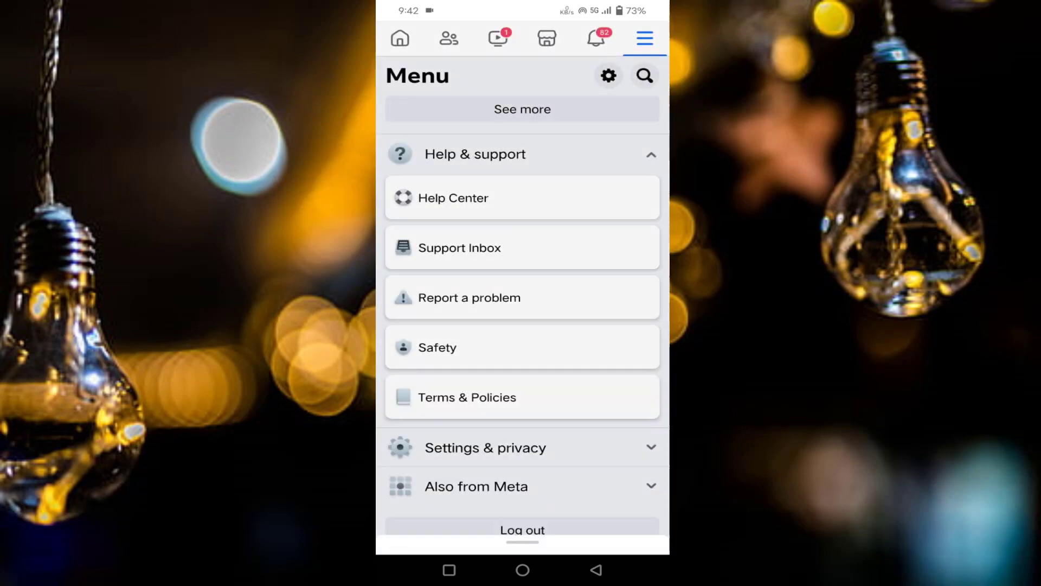
click(448, 297)
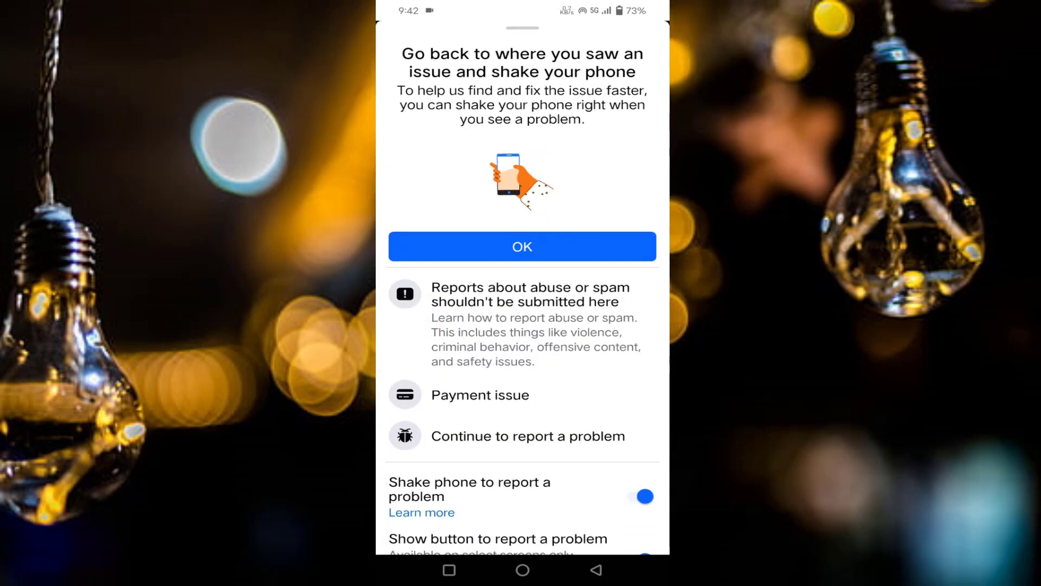
Continue the report with logs and diagnostics included and choose Marketplace as the affected product.
click(528, 436)
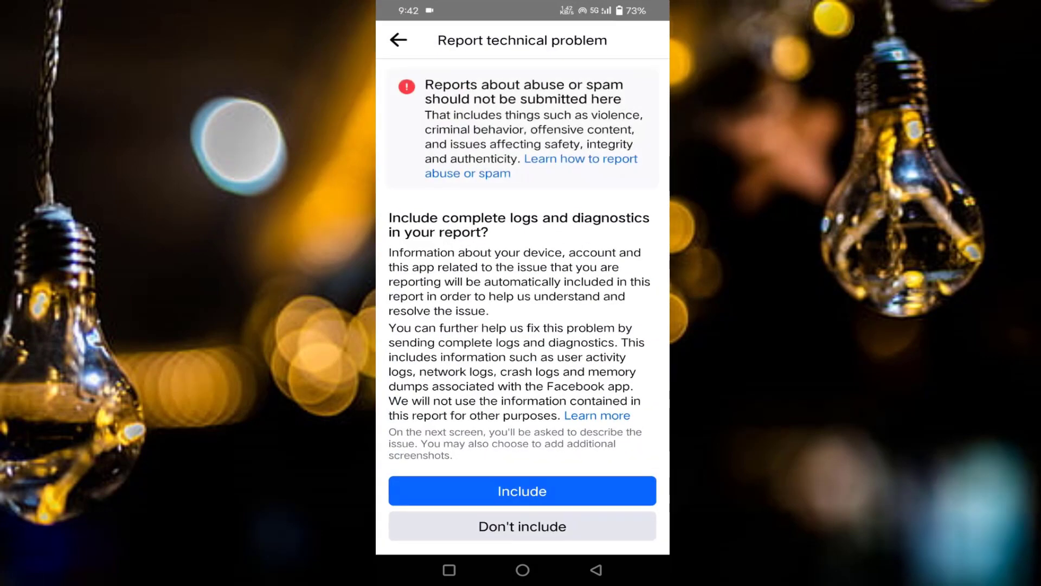
click(483, 494)
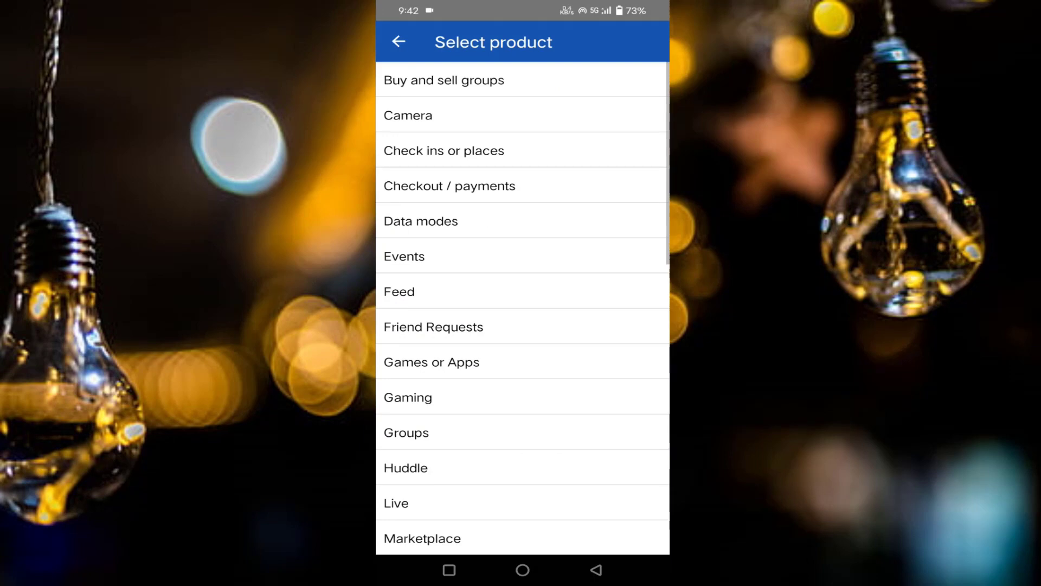
scroll(523, 309, down, 3)
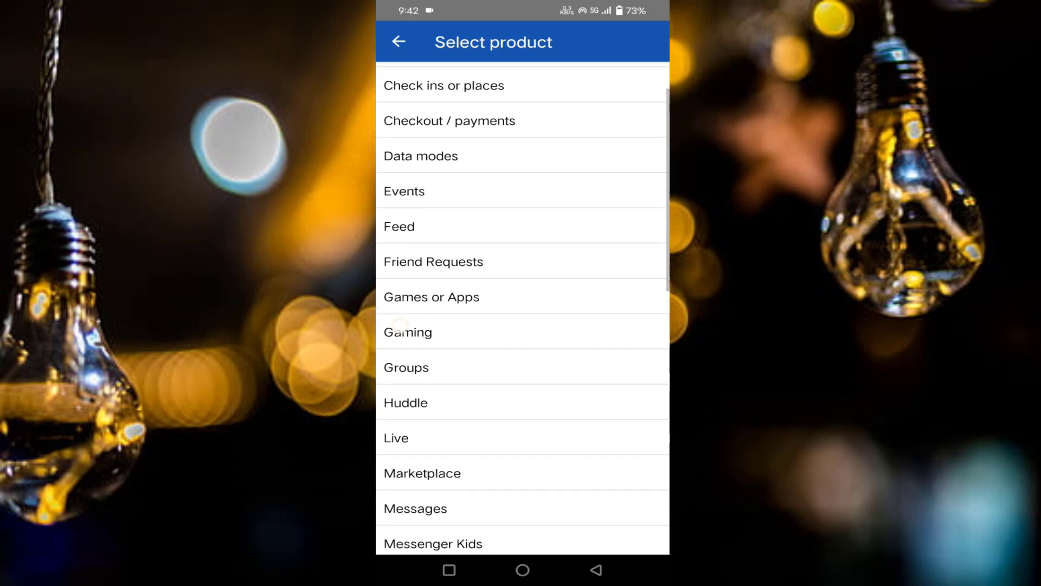
click(431, 414)
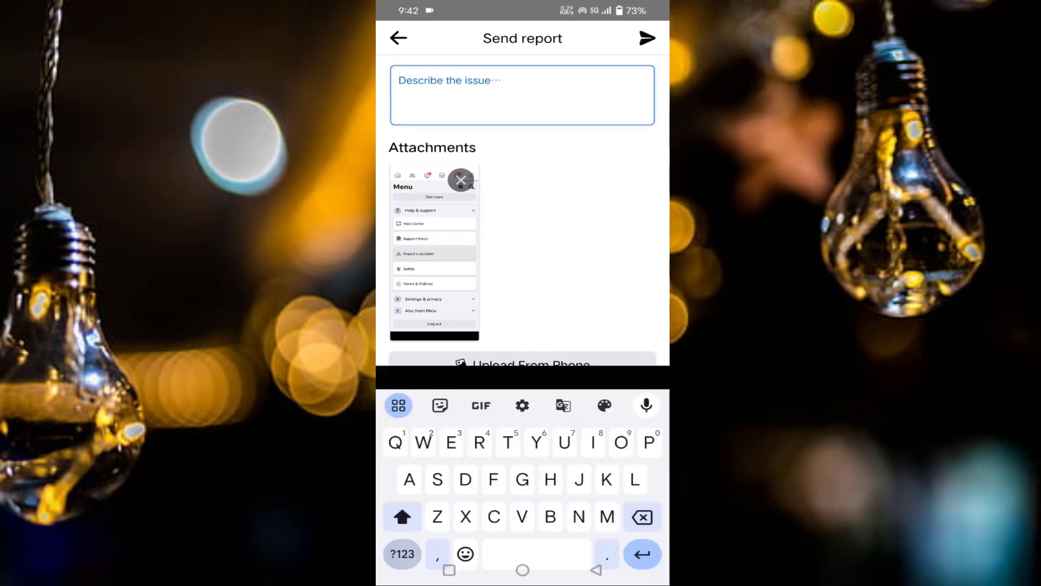
Paste the missing-shortcut description into the report and remove the attached screenshot.
click(495, 93)
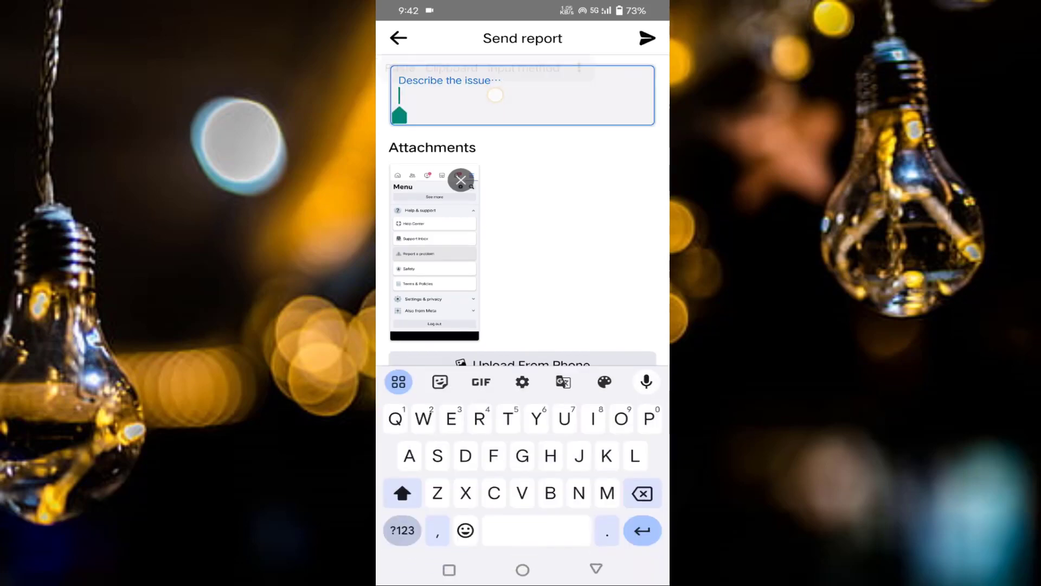
click(400, 68)
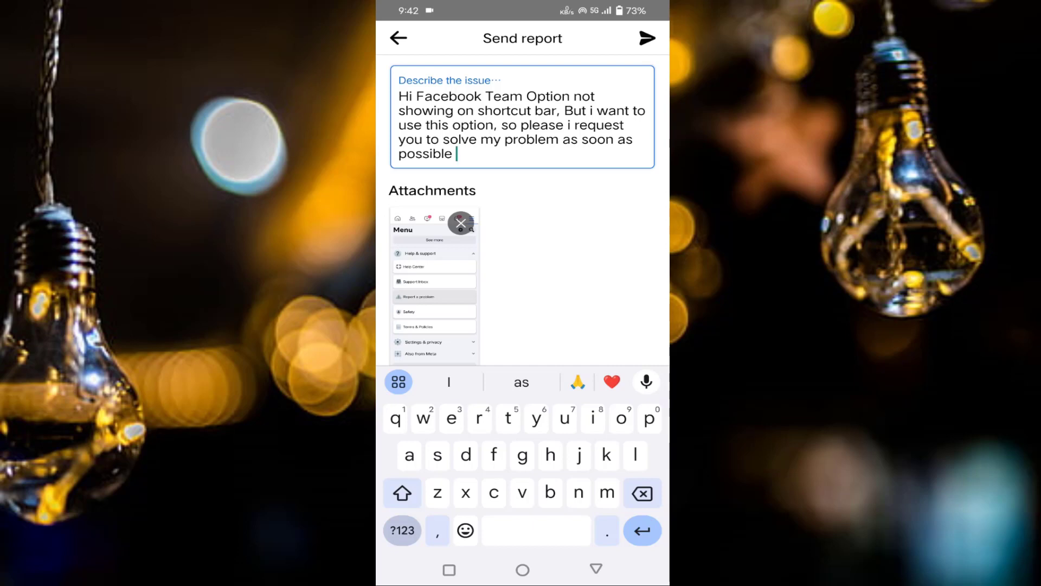
click(461, 223)
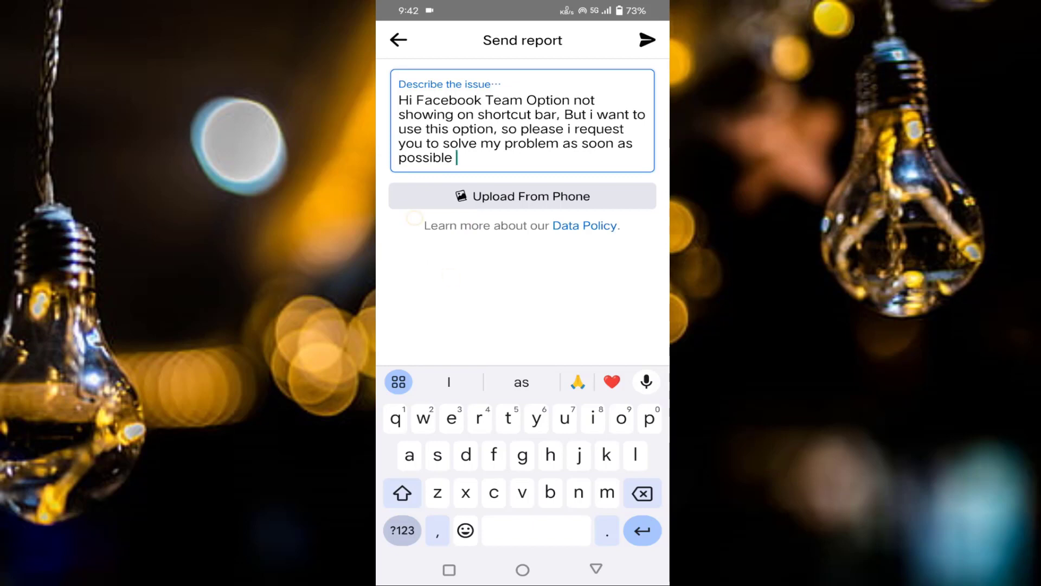
click(596, 570)
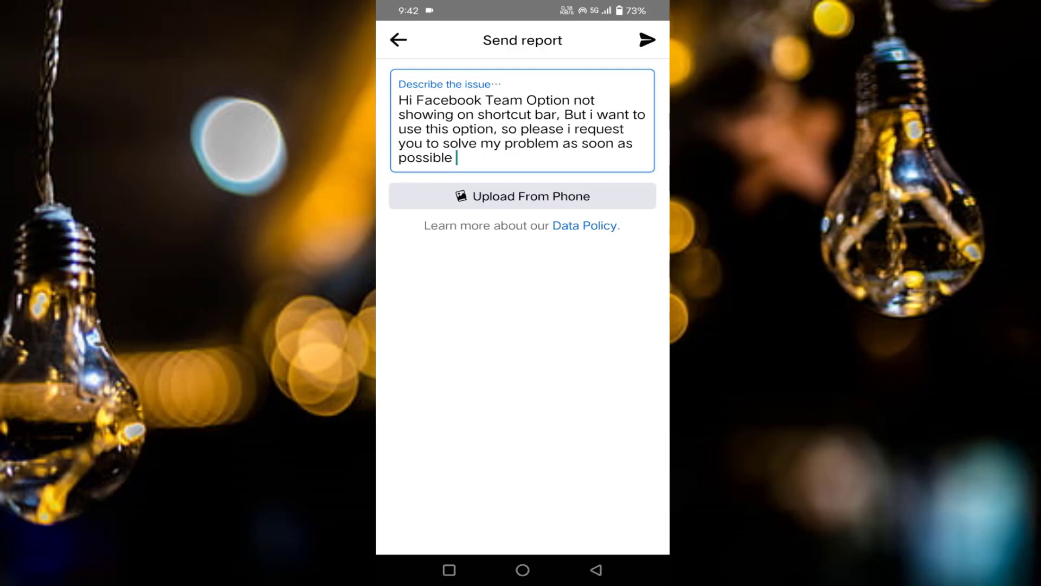
Leave the report screen, returning via the home screen and backing toward the feed.
click(523, 570)
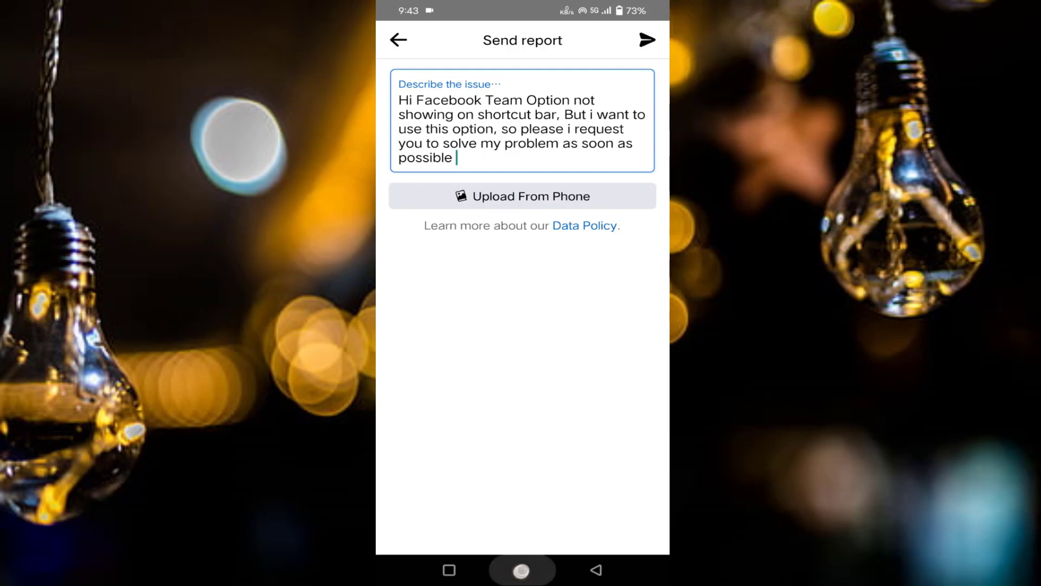
click(469, 276)
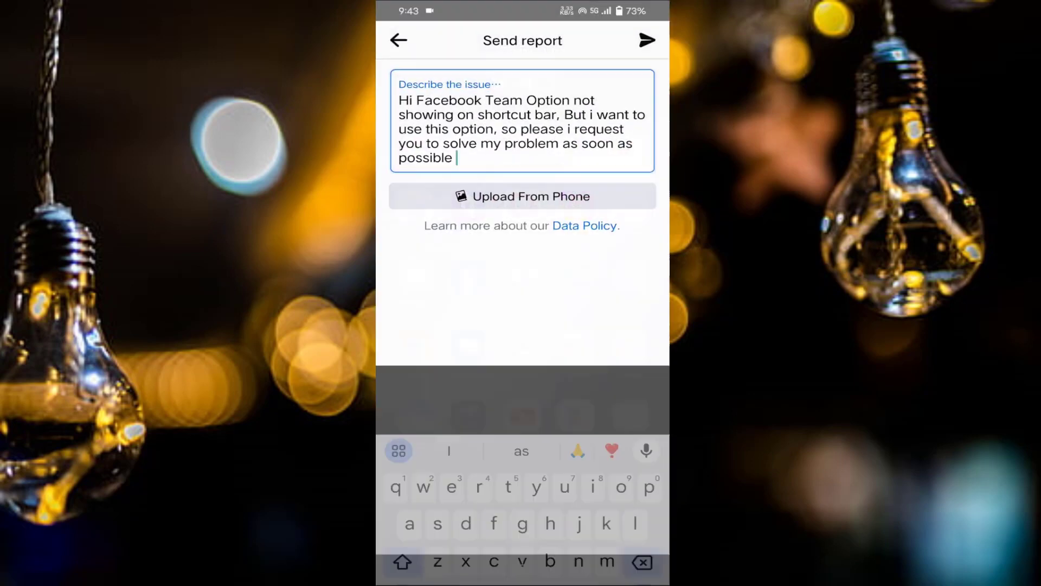
click(595, 569)
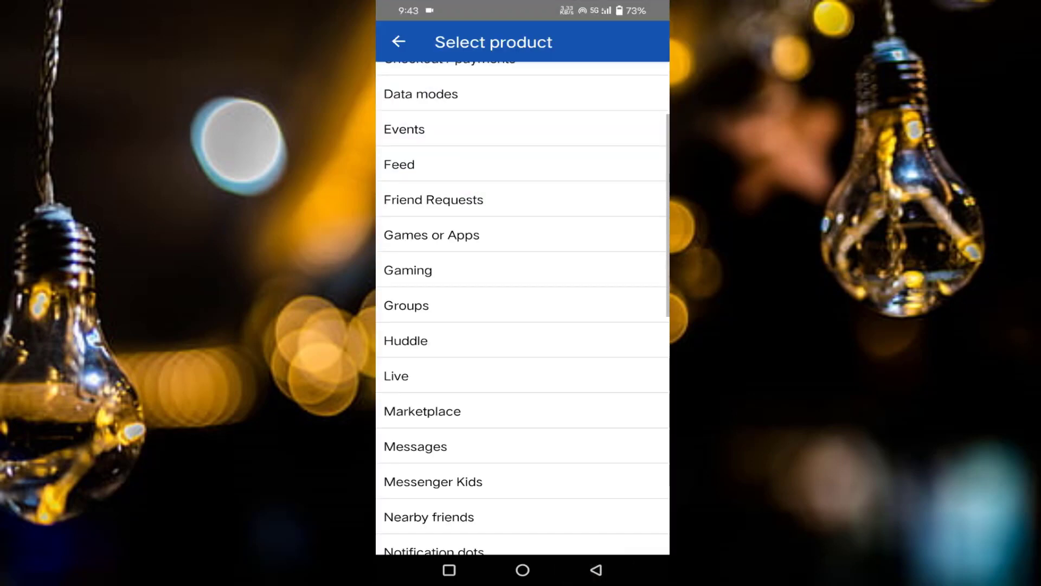
Return to Facebook's Settings & privacy > Navigation bar > Customize the bar page.
click(595, 570)
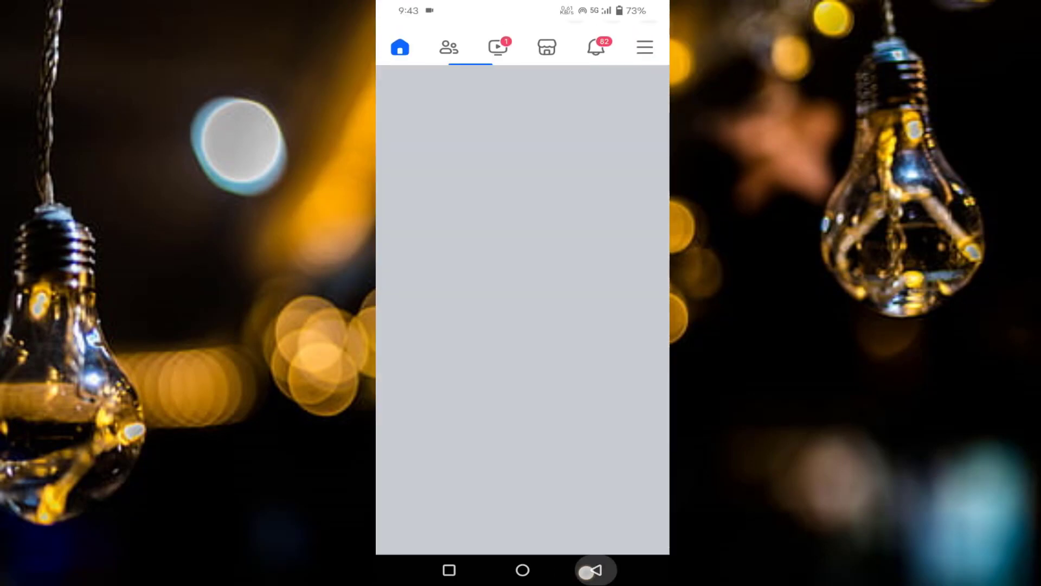
click(596, 570)
click(469, 278)
click(644, 38)
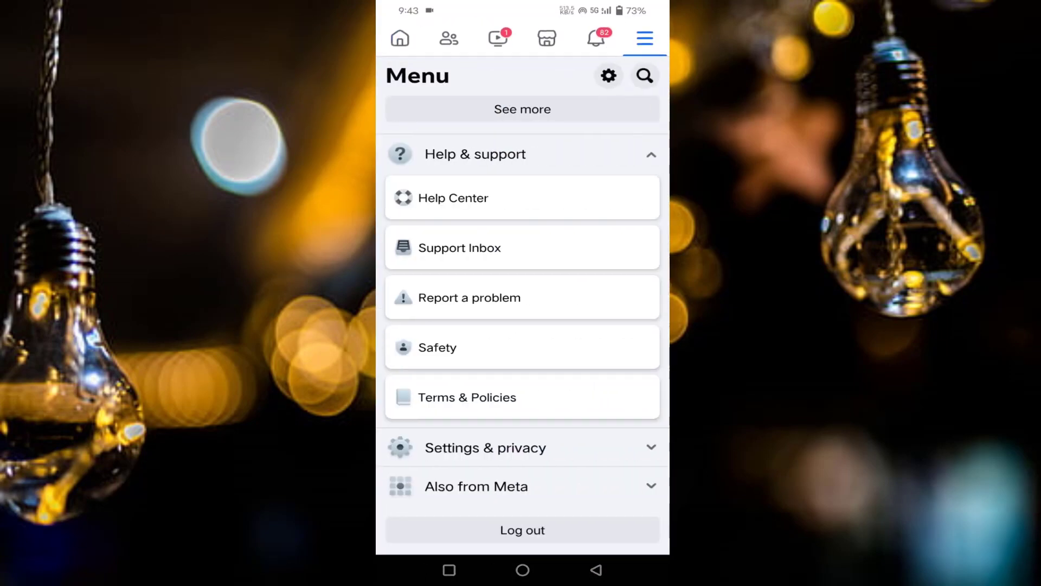
click(644, 38)
click(609, 75)
scroll(405, 279, down, 2)
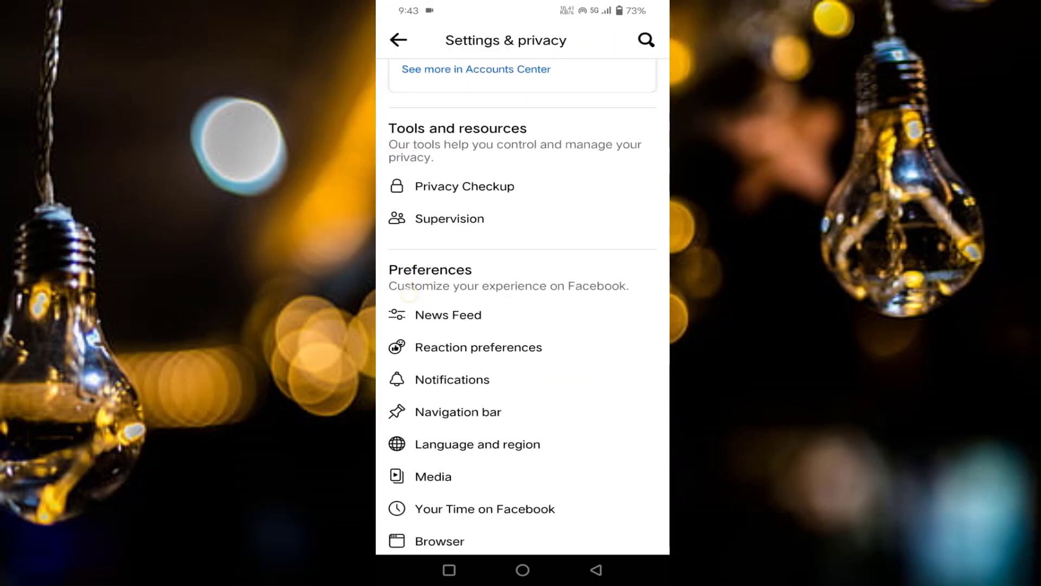
click(443, 410)
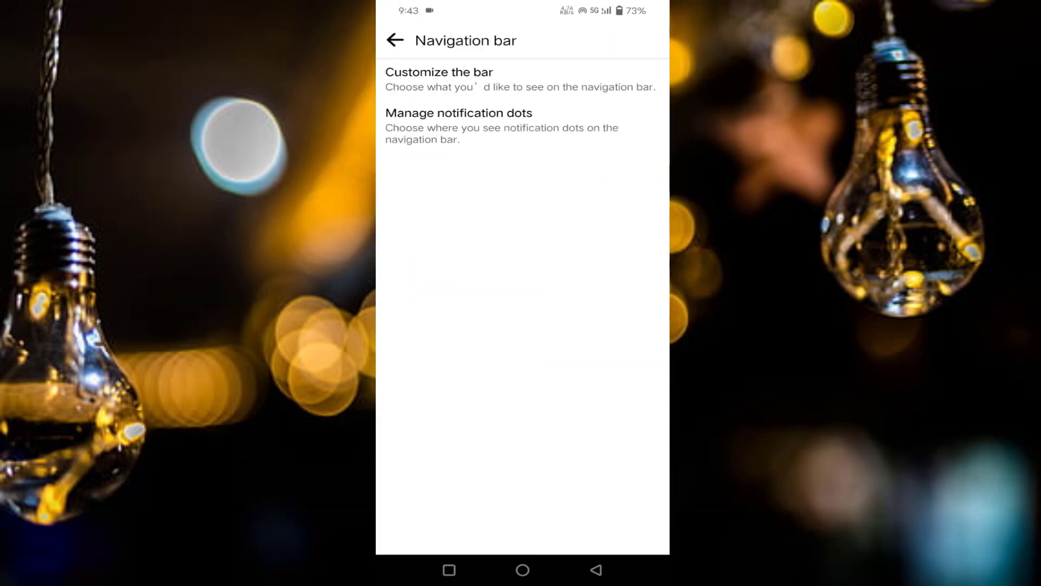
click(440, 79)
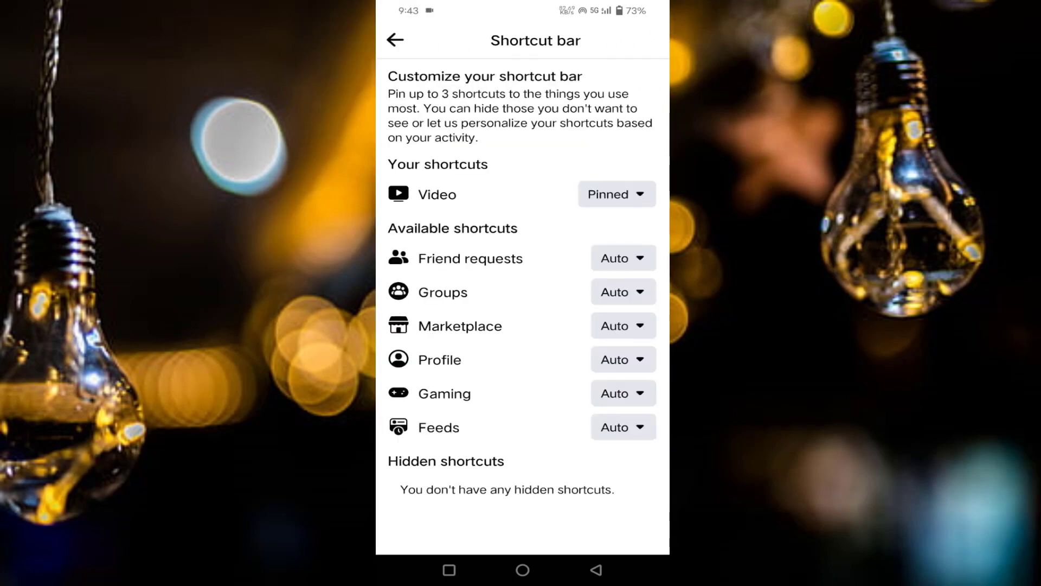
Set Marketplace to Pin in the shortcut bar, then back out of Facebook to the home screen.
click(624, 325)
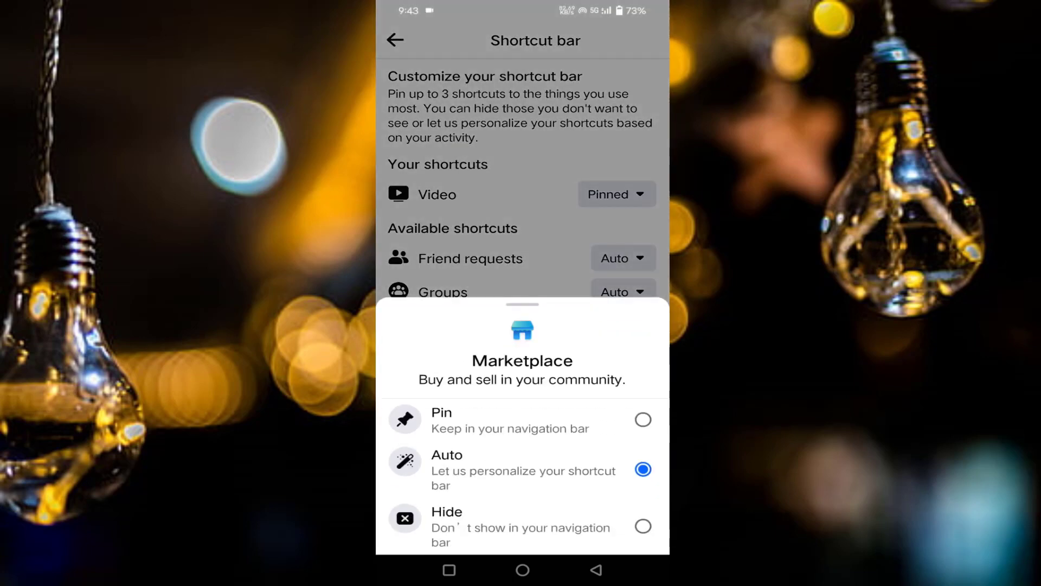
click(643, 419)
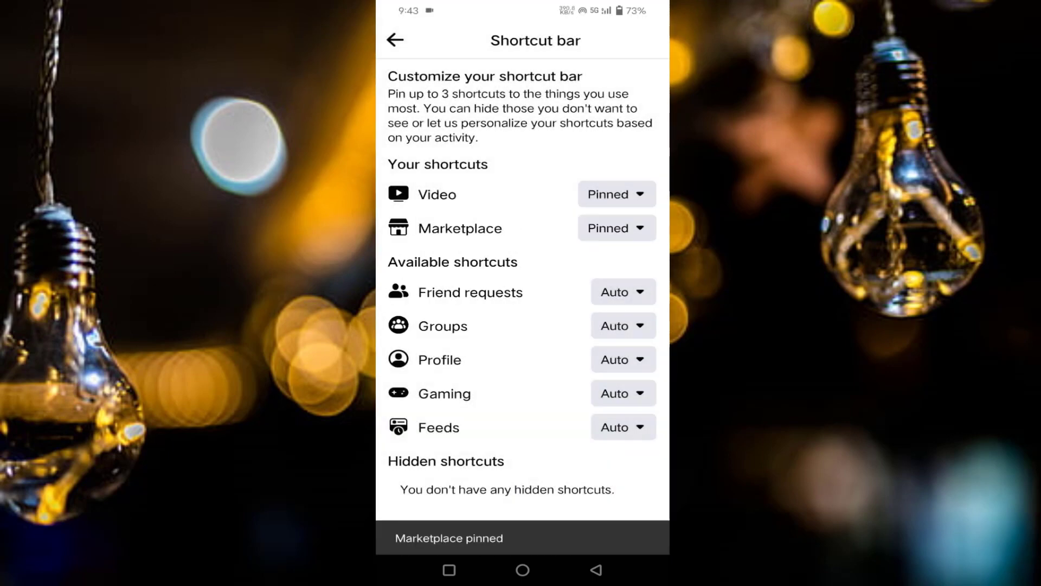
click(593, 570)
click(594, 571)
click(593, 571)
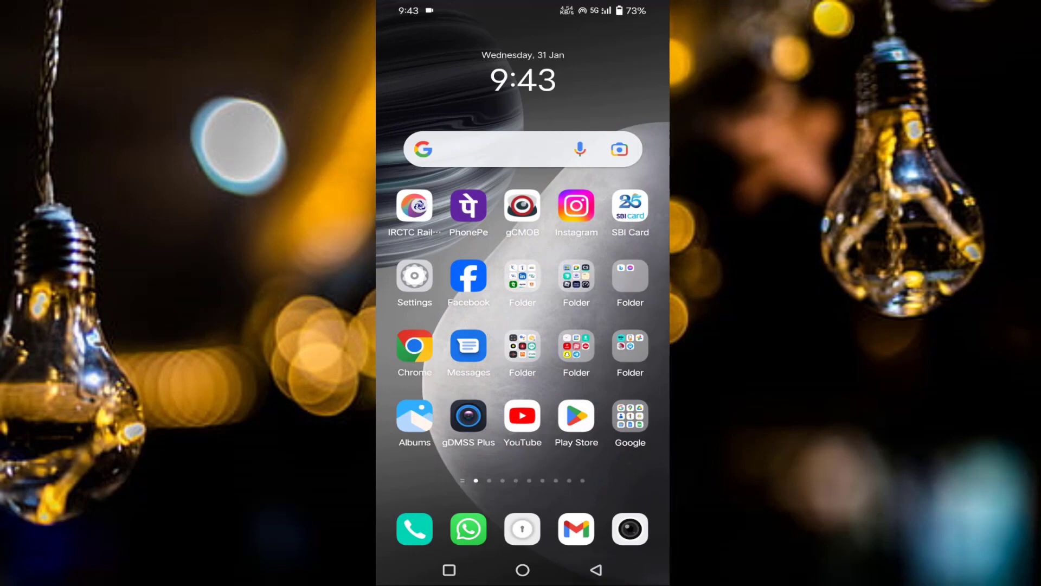